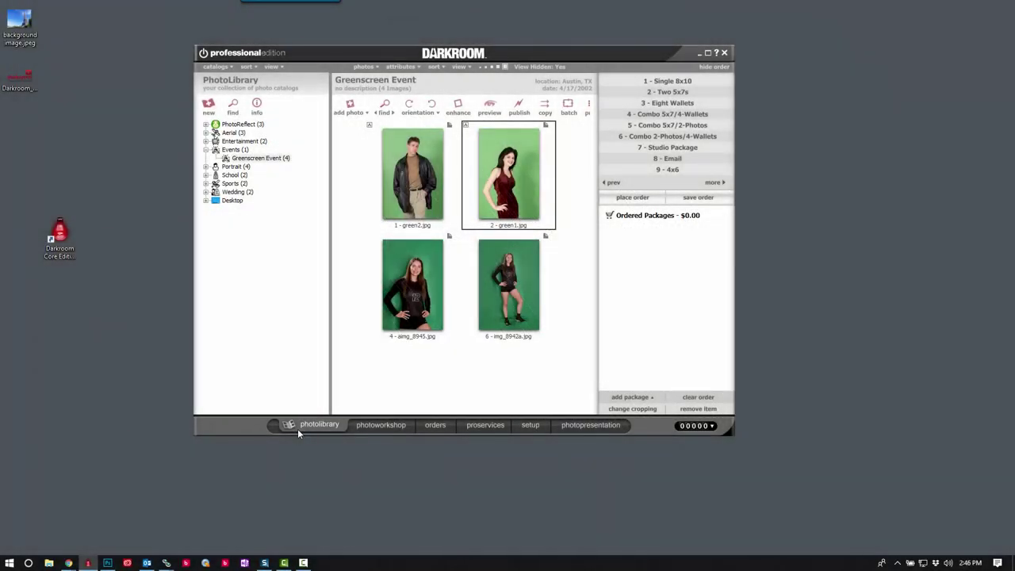
In setup, expand Templates > Borders > Sample Borders and list the seven Green Screens templates.
click(530, 425)
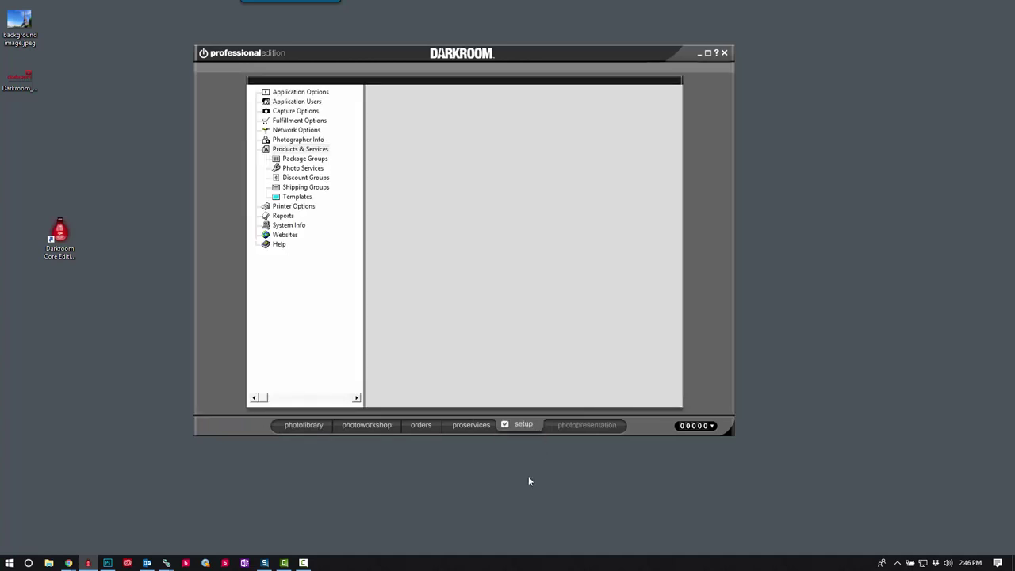
click(294, 197)
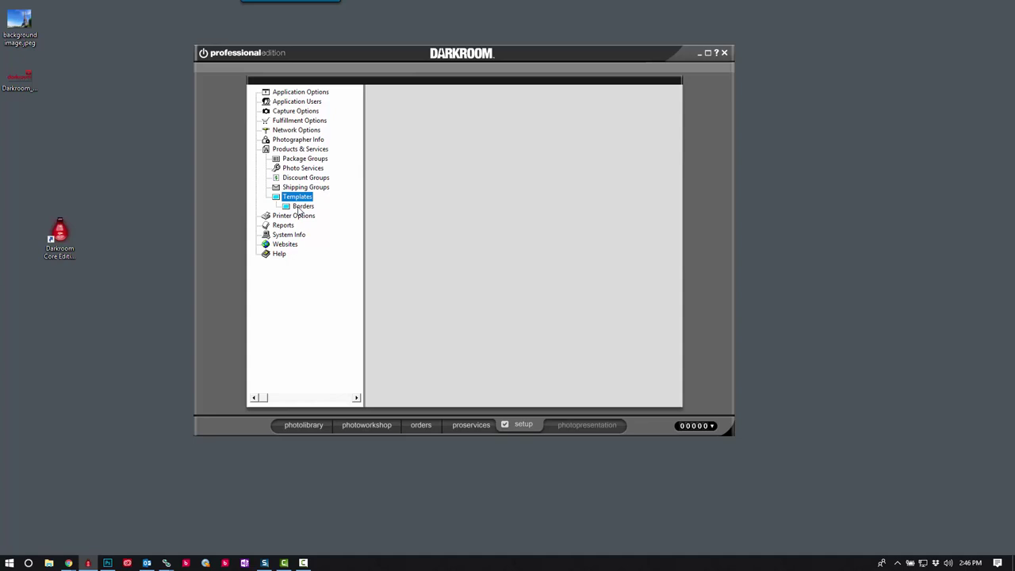
click(300, 207)
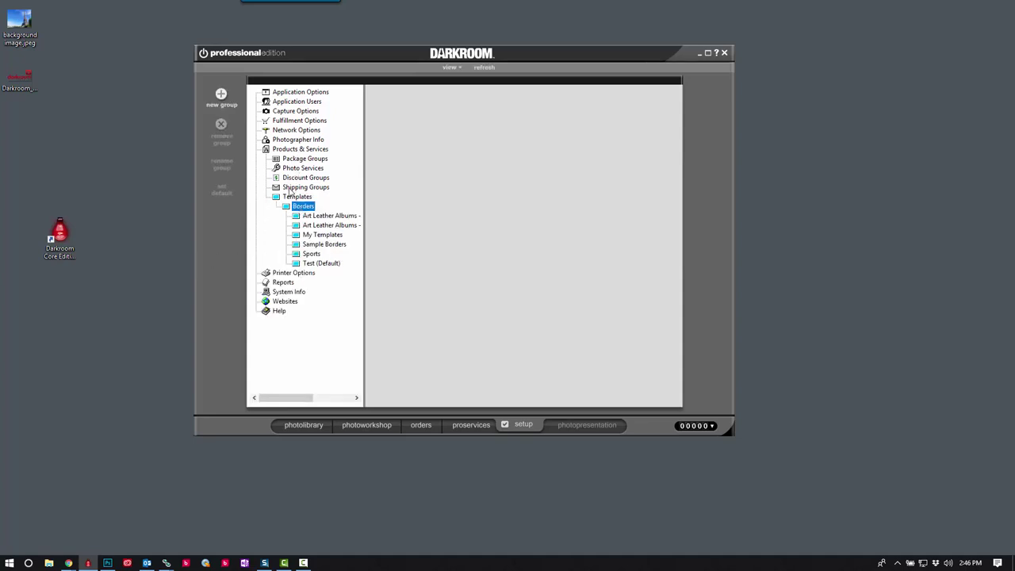
click(322, 245)
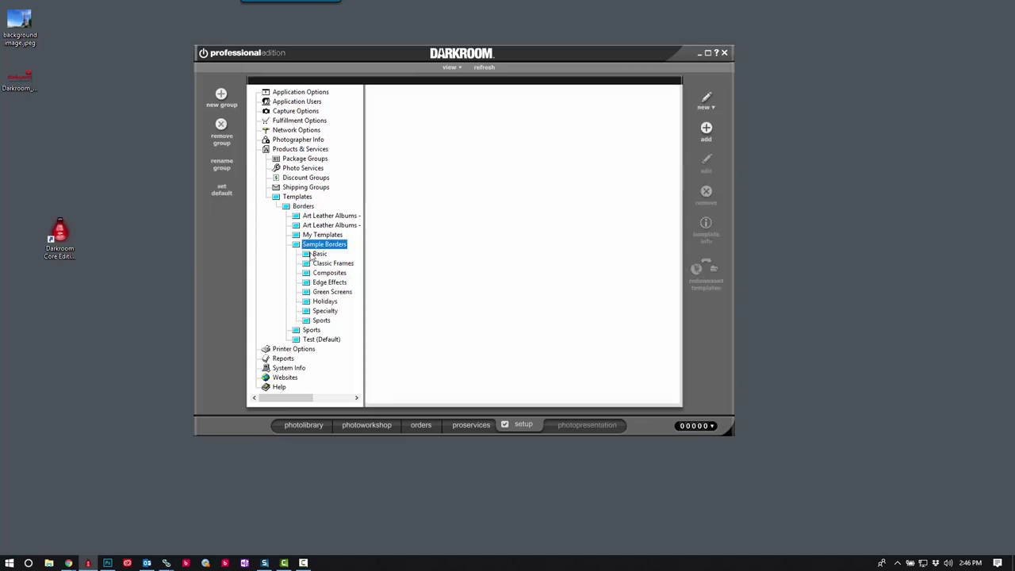
click(315, 293)
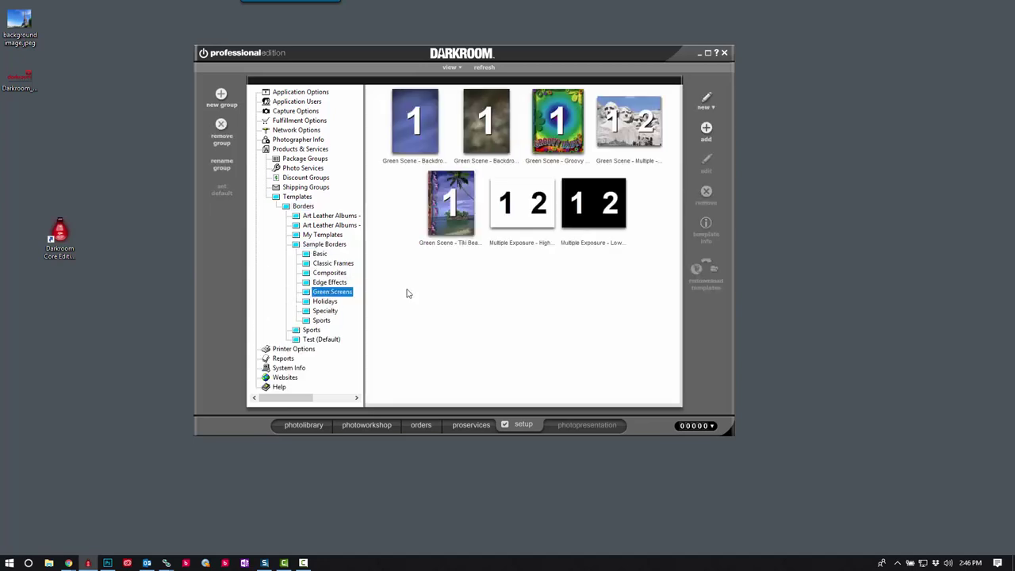
Create a new vertical border described as '4x6 GS001 Paris Vert' and open its blank page.
click(706, 99)
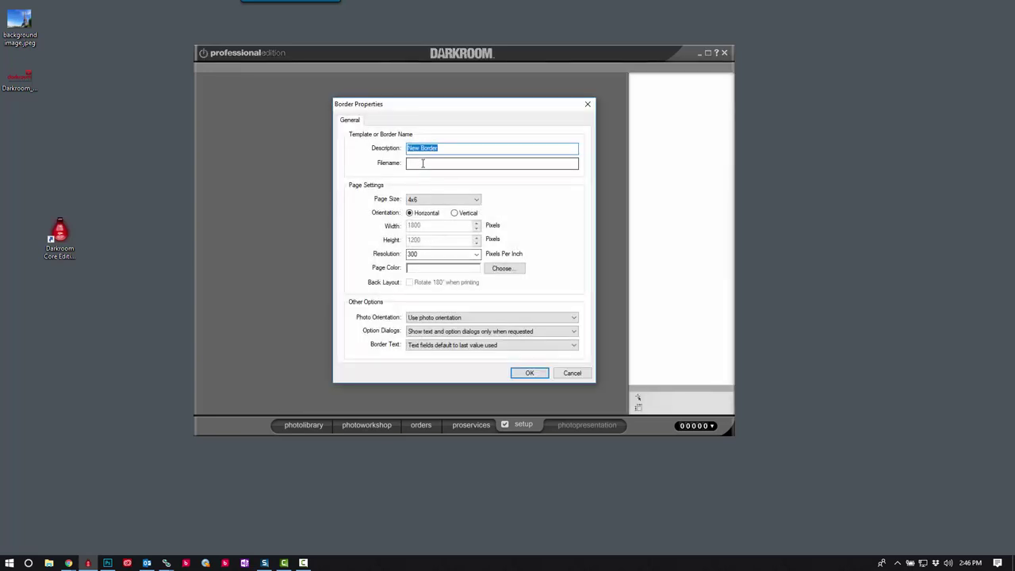
text(4x6 GS001 Paris Vert)
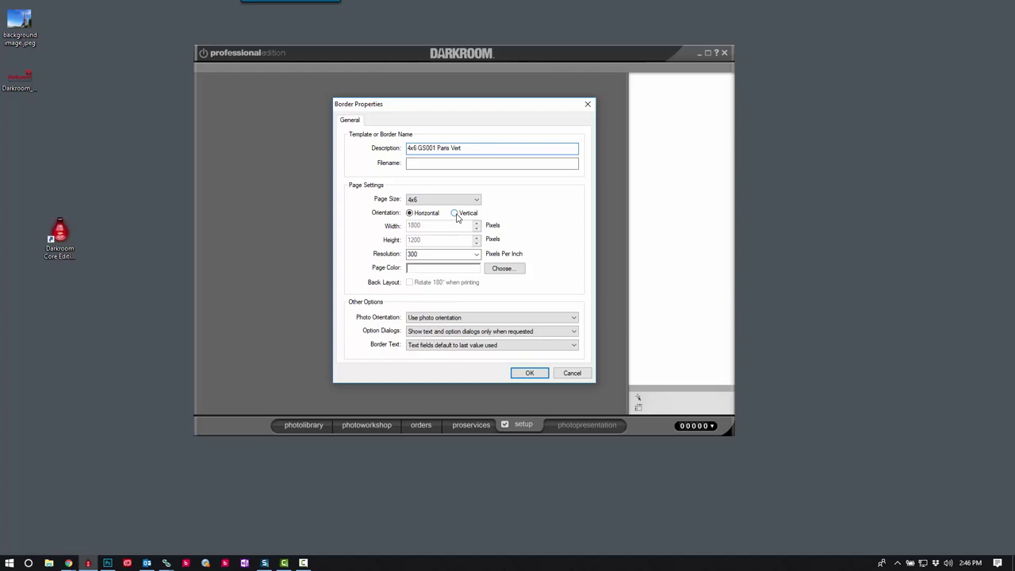
click(454, 213)
click(529, 374)
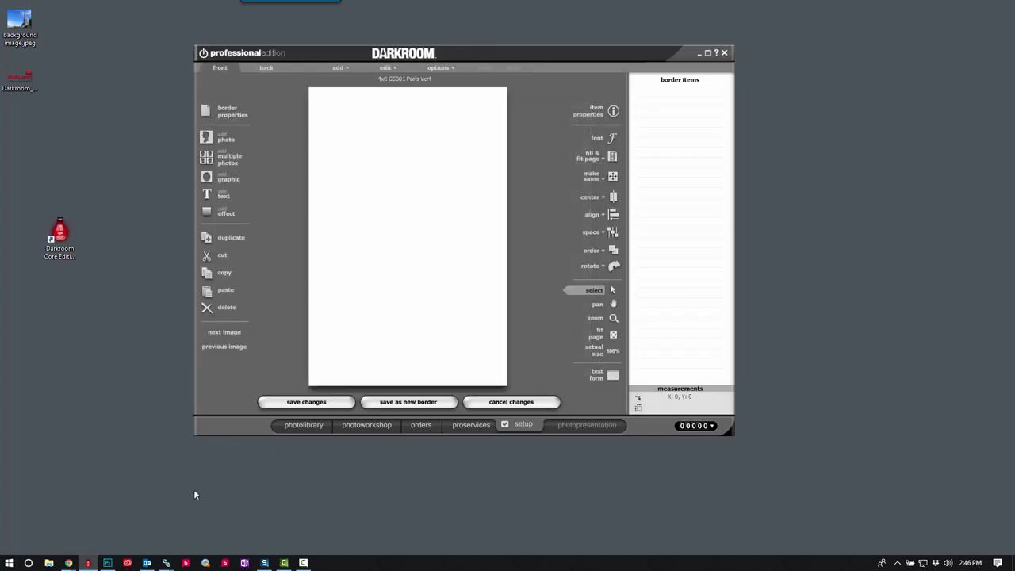
click(22, 24)
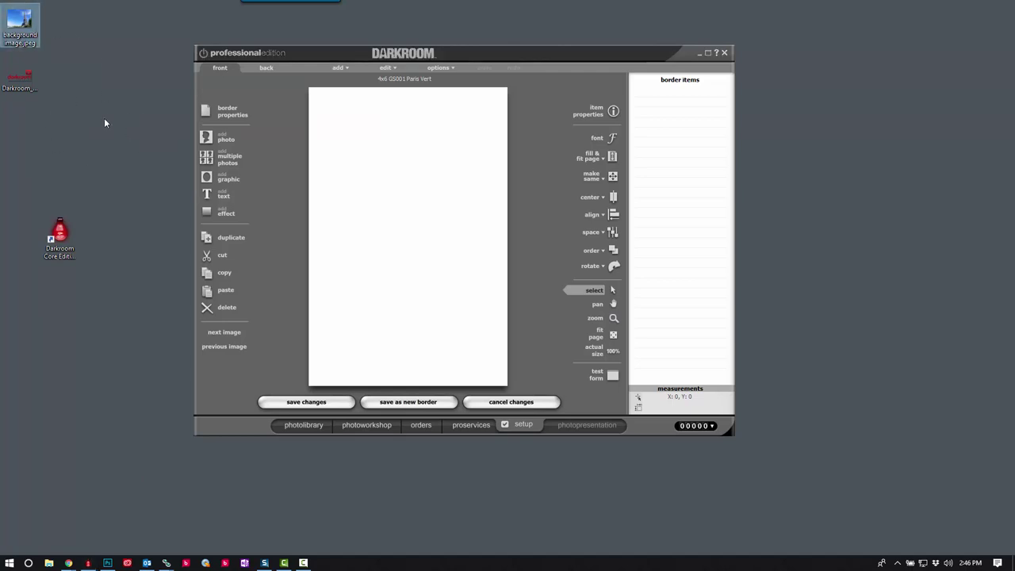
click(50, 563)
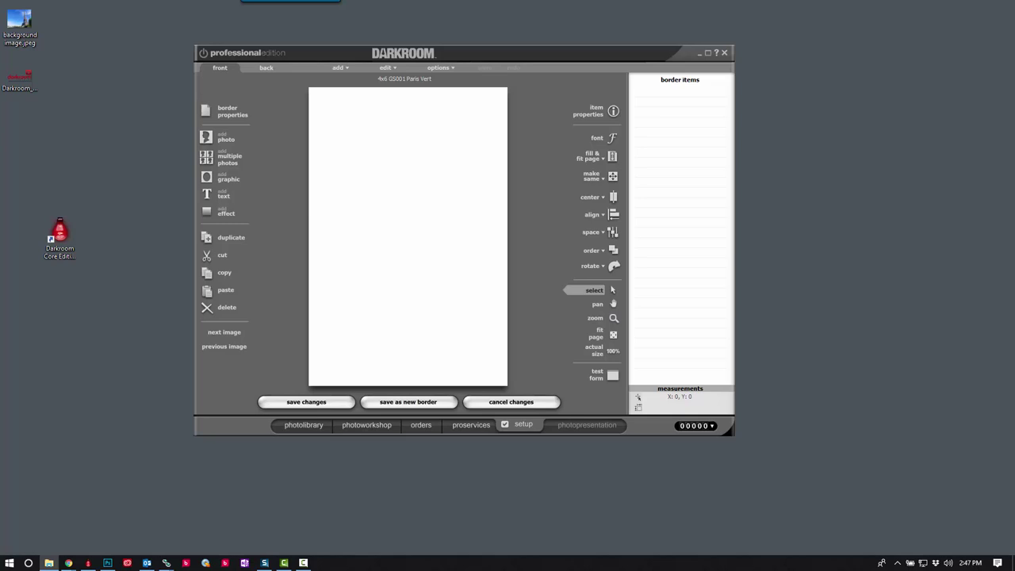
Move background image.jpeg and Darkroom_Software.png from the desktop into C:\Template Graphics.
drag(1014, 158, 698, 158)
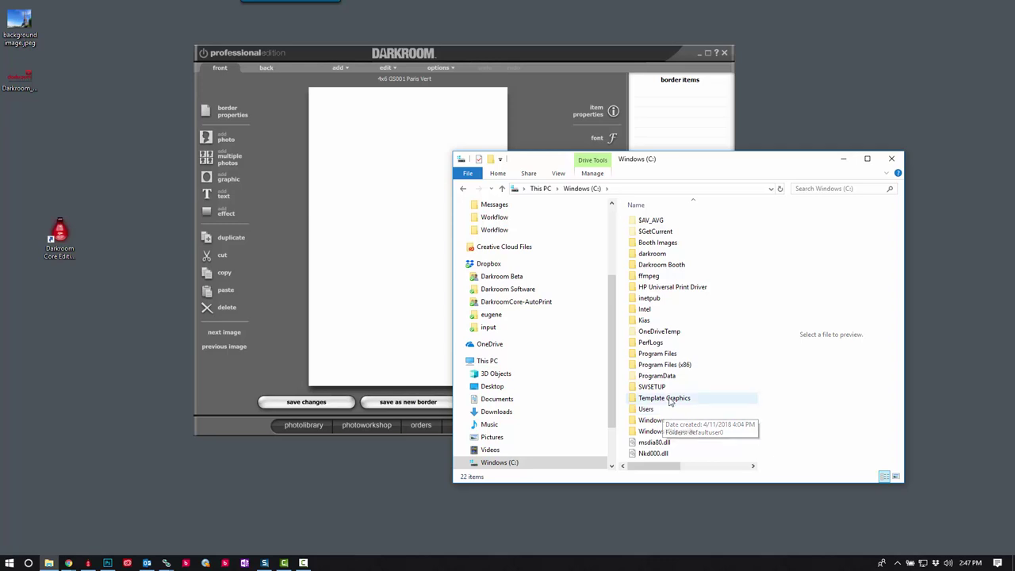
double_click(665, 398)
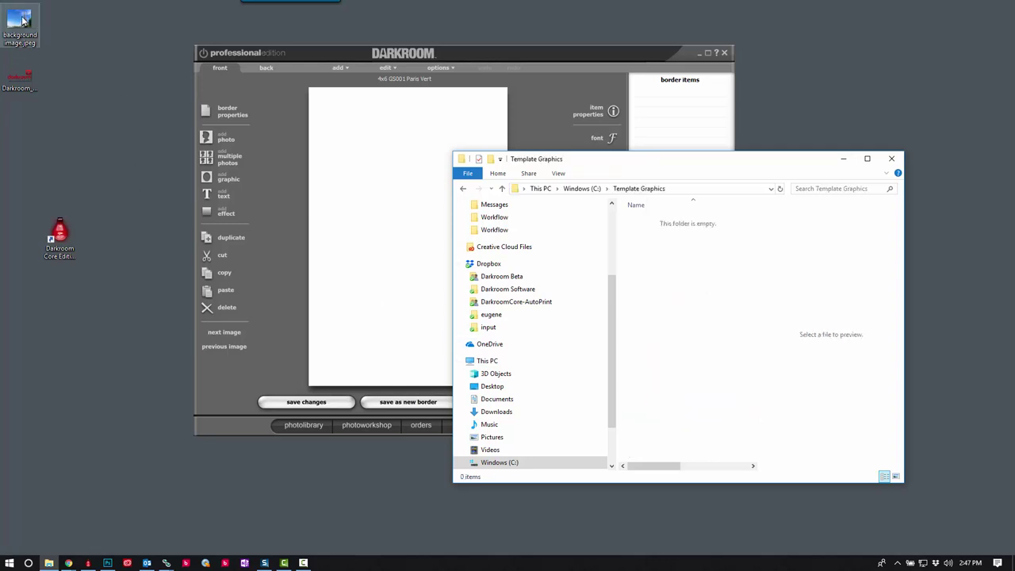
drag(23, 21, 419, 255)
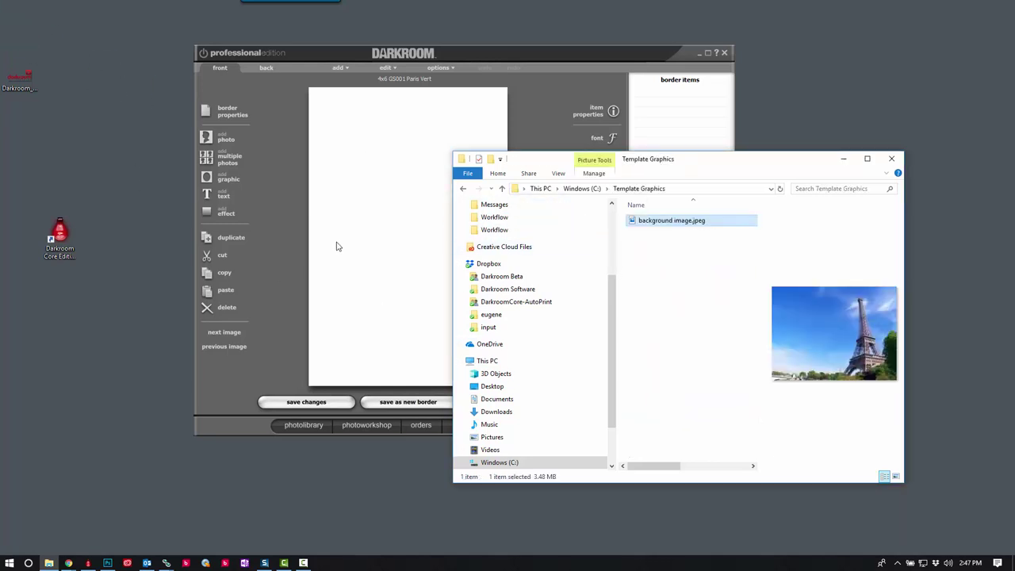
drag(20, 76, 664, 313)
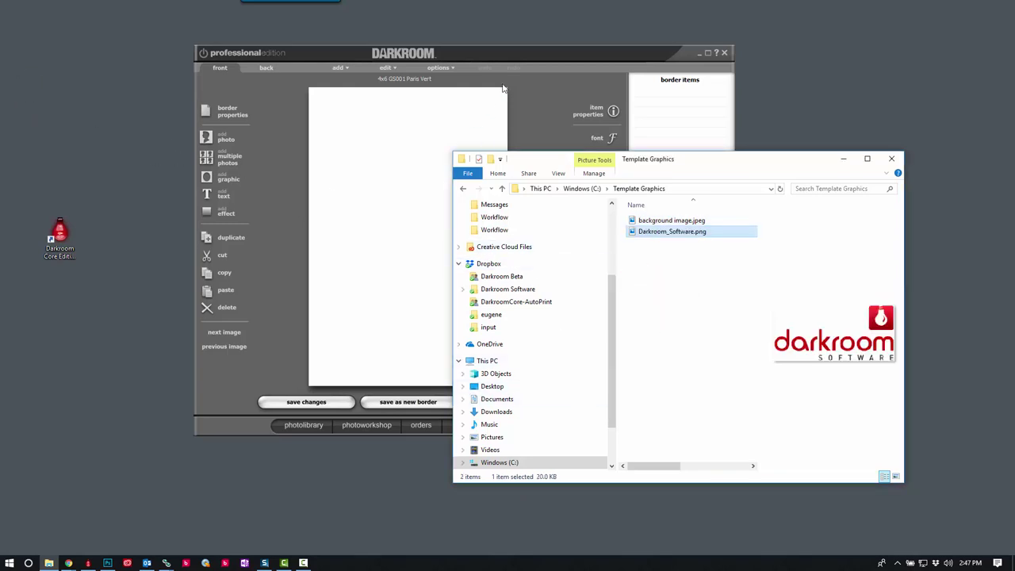
click(532, 49)
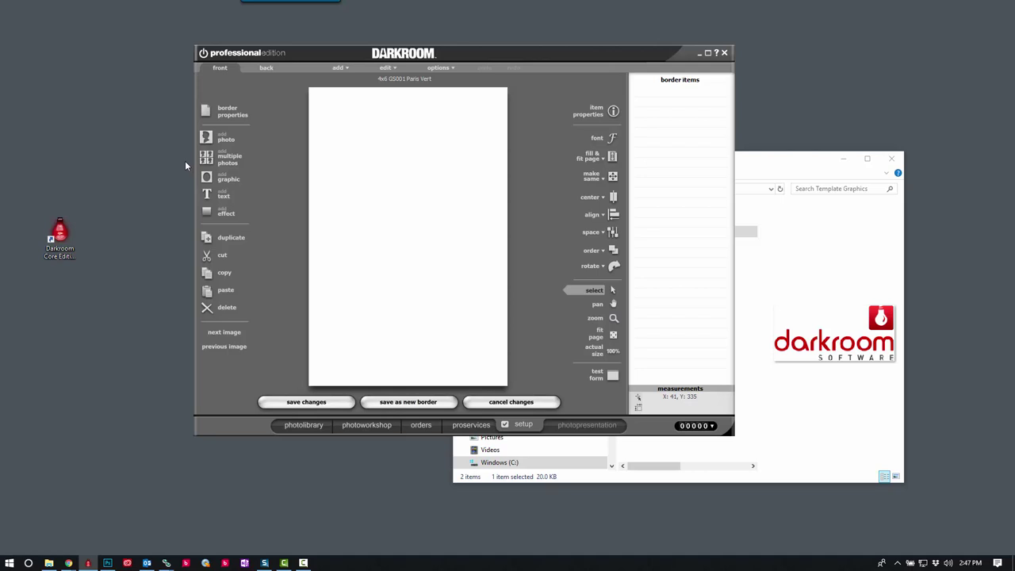
Add background image.jpeg from C:\Template Graphics as a graphic on the border page.
click(226, 178)
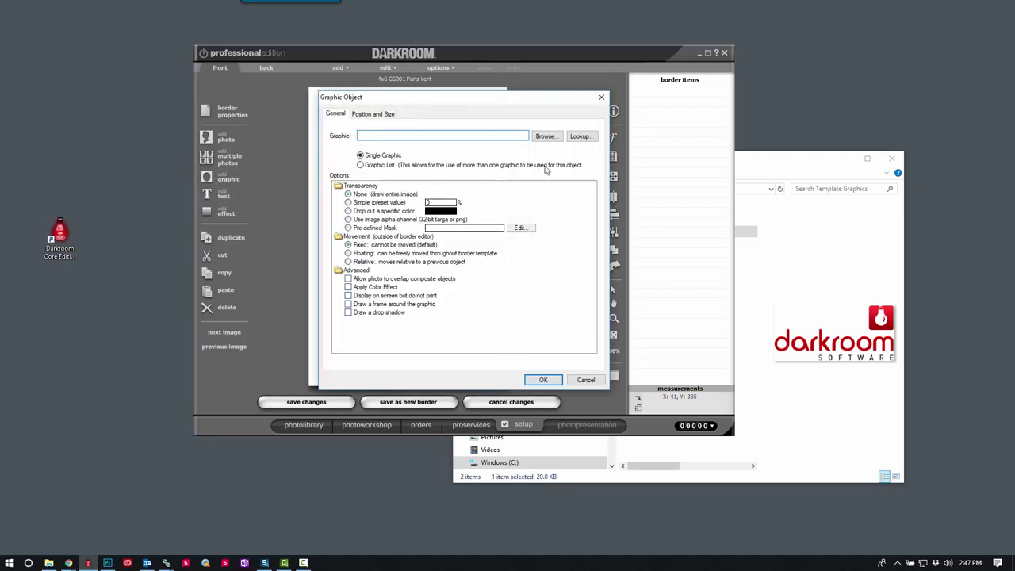
click(545, 136)
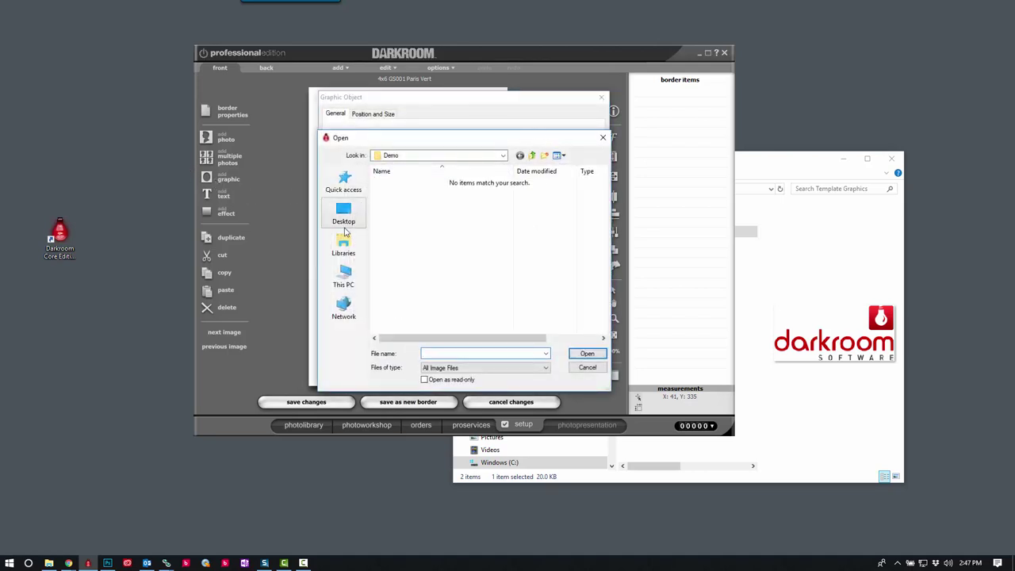
click(346, 276)
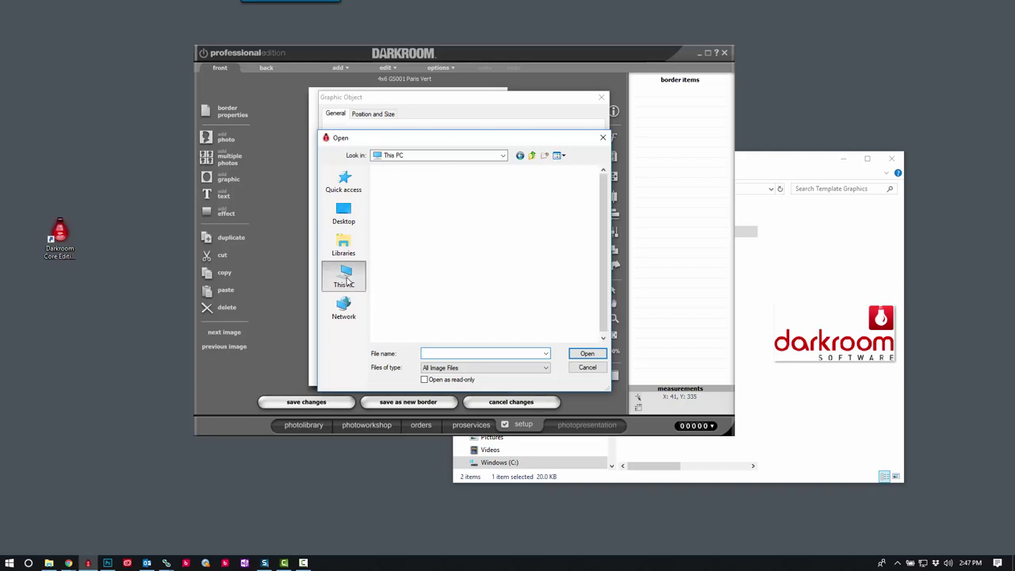
scroll(429, 300, down, 3)
double_click(421, 244)
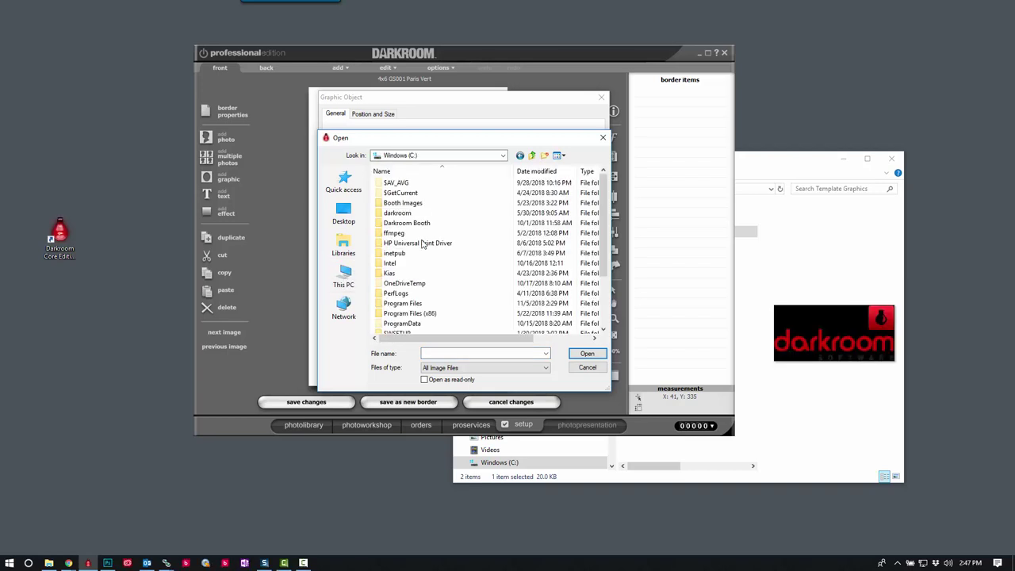
click(399, 315)
scroll(401, 315, down, 3)
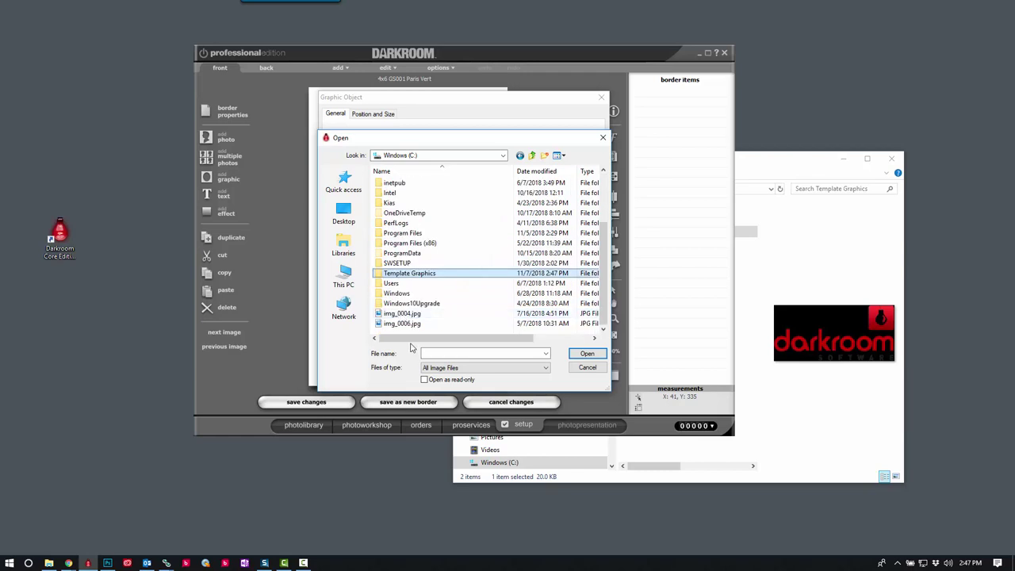
double_click(406, 273)
click(394, 208)
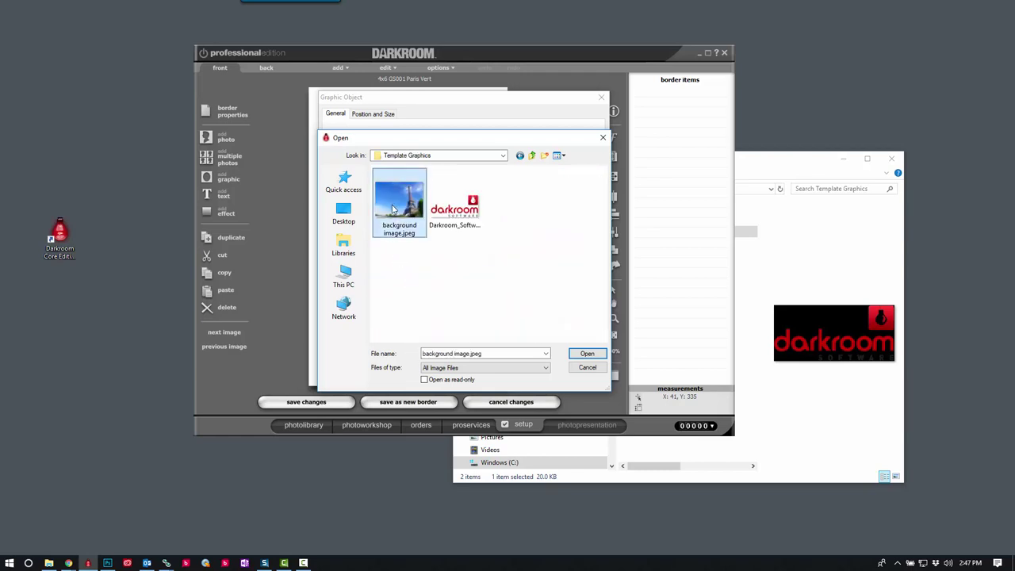
click(588, 357)
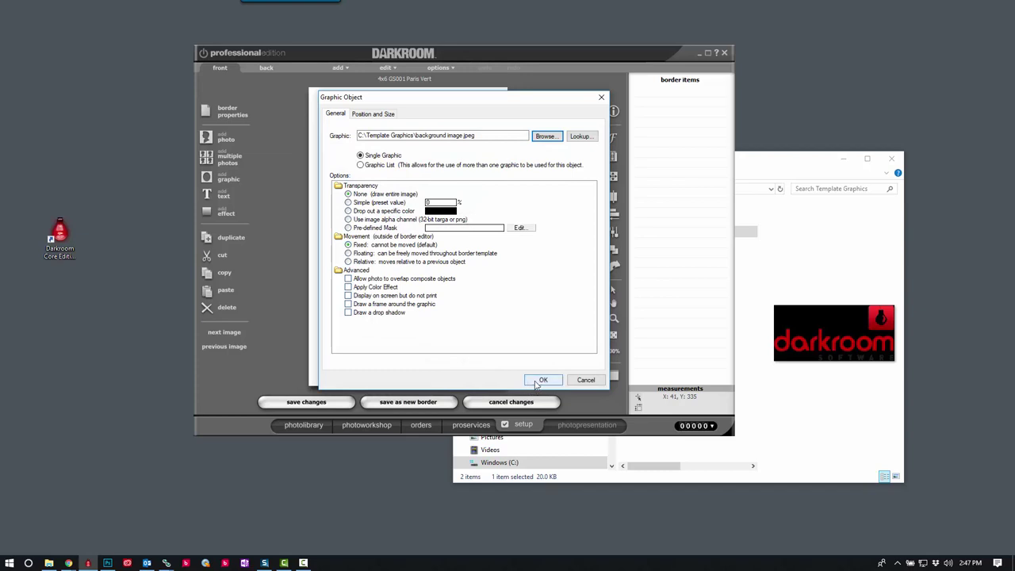
click(540, 381)
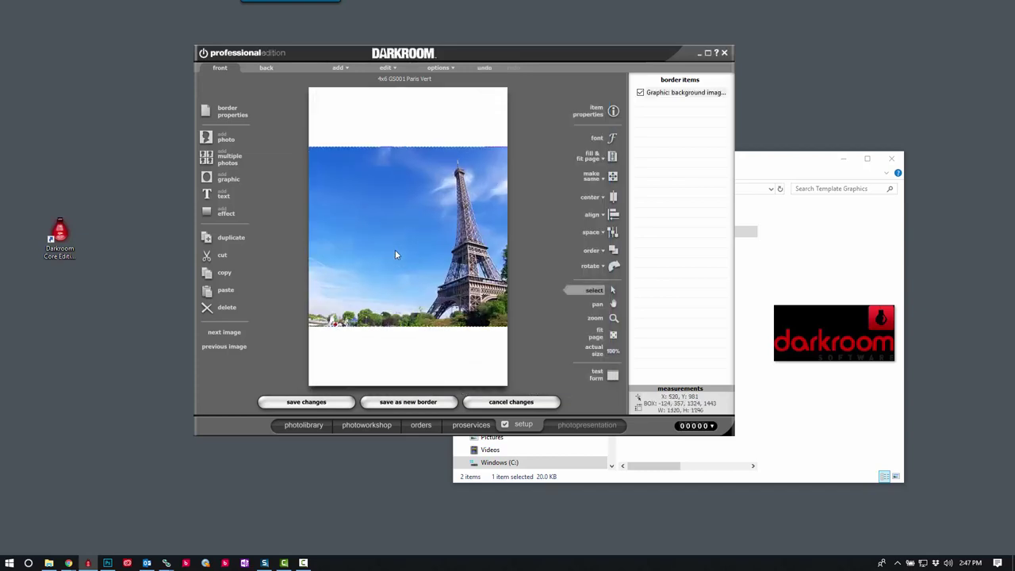
Enlarge the Eiffel Tower image to cover the whole vertical page and nudge it slightly left.
scroll(404, 250, up, 2)
scroll(428, 242, up, 3)
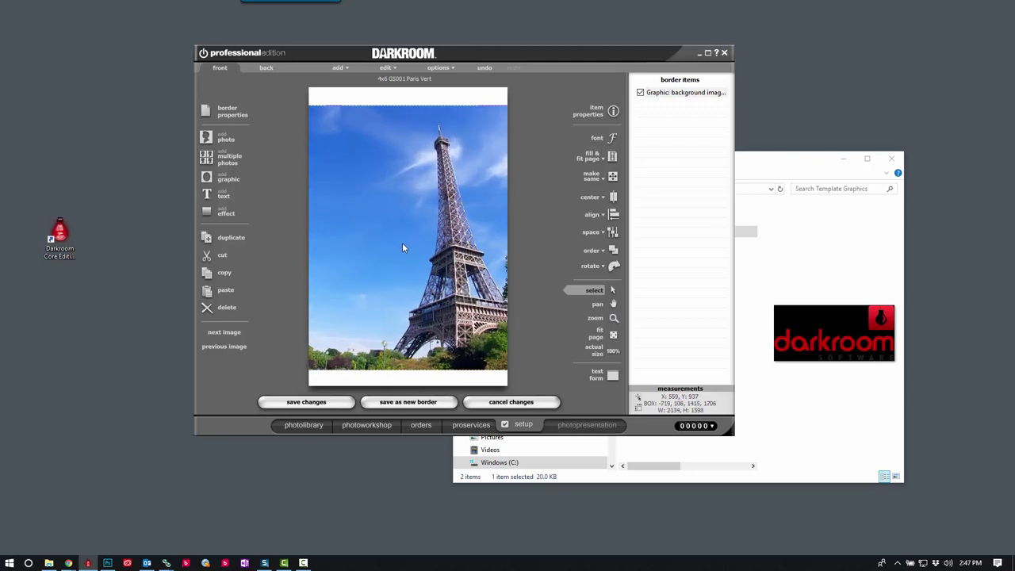
scroll(428, 238, up, 3)
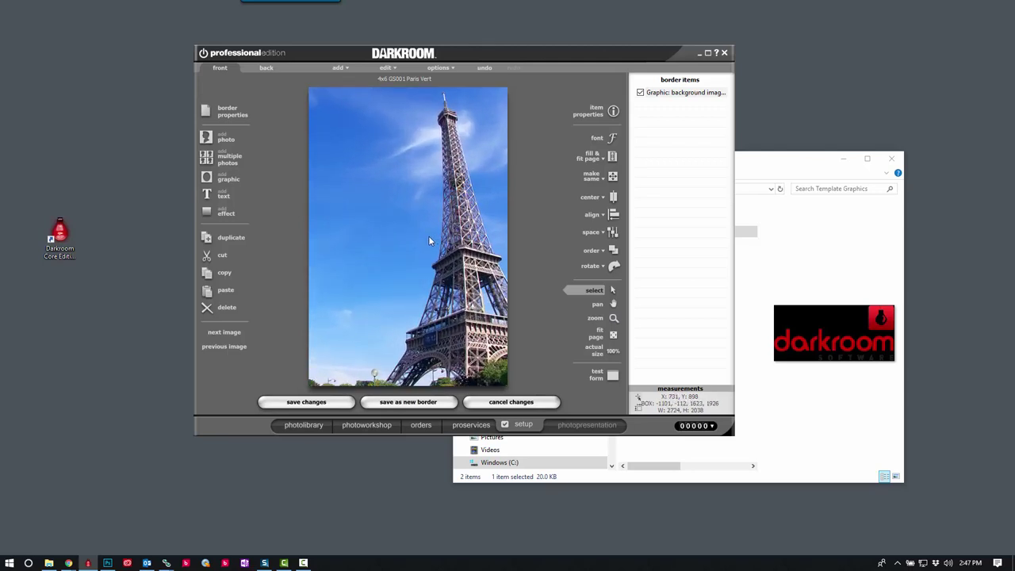
key(Left)
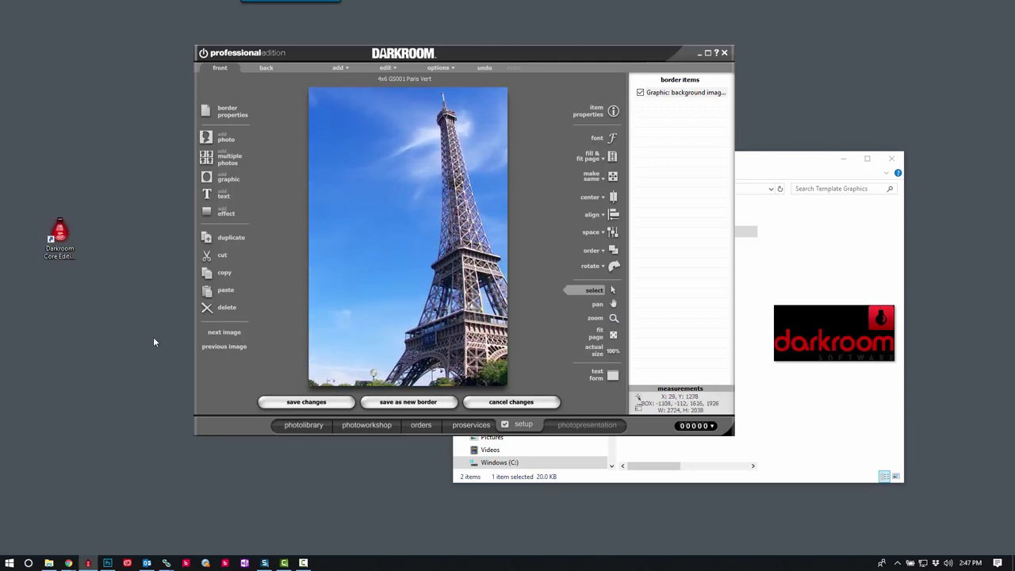
Add a full-page Photo1 cell using Chroma-key (Green-screen or Blue-screen background) transparency.
click(207, 138)
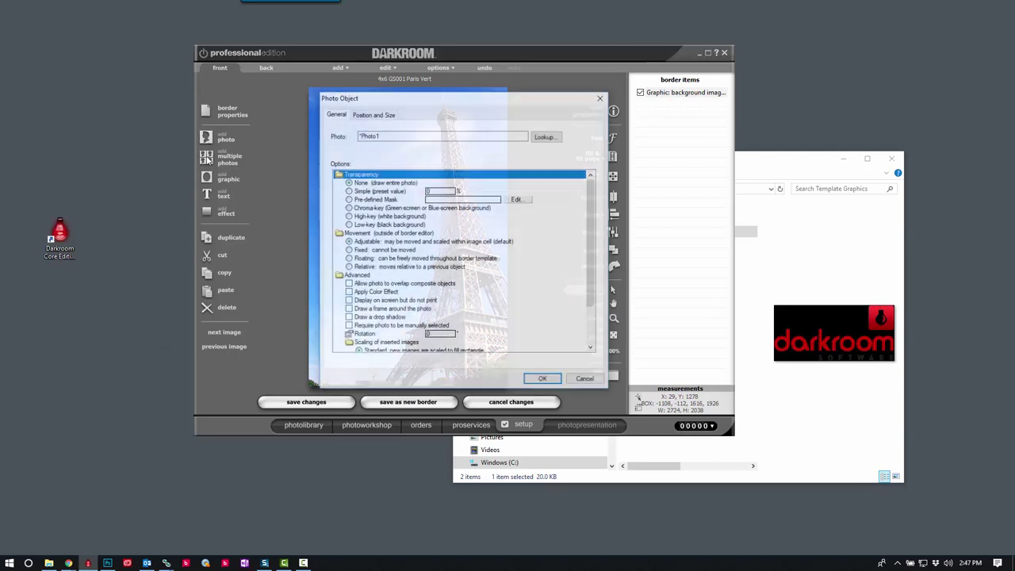
click(348, 207)
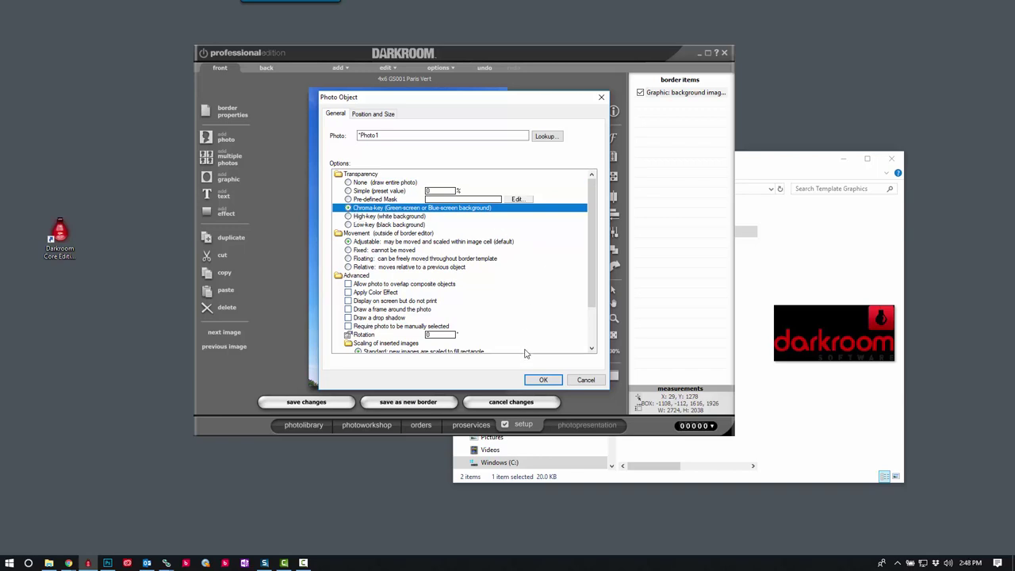
click(544, 380)
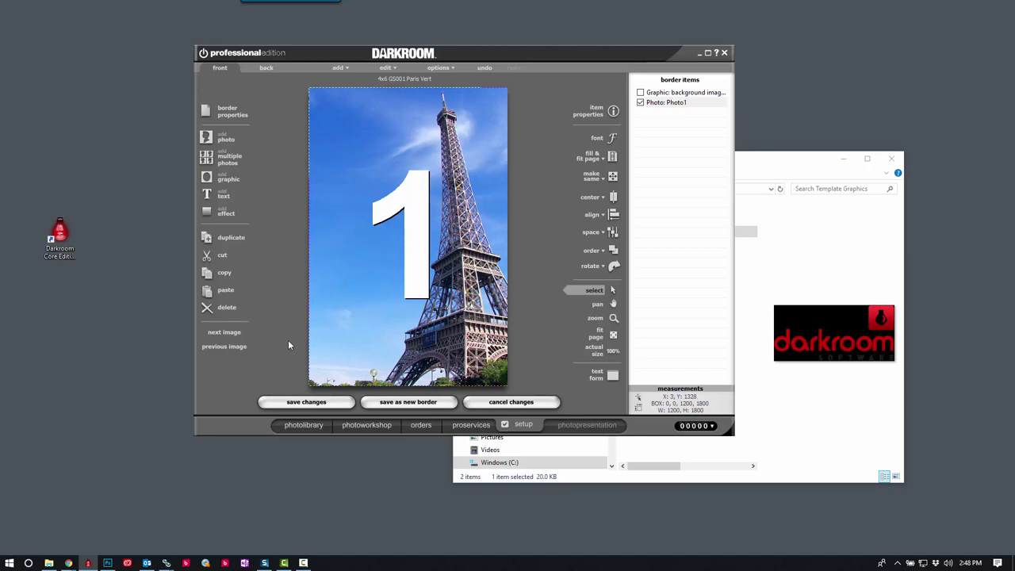
Add the Darkroom_Software.png logo from Template Graphics as a graphic on the border.
click(207, 181)
click(548, 138)
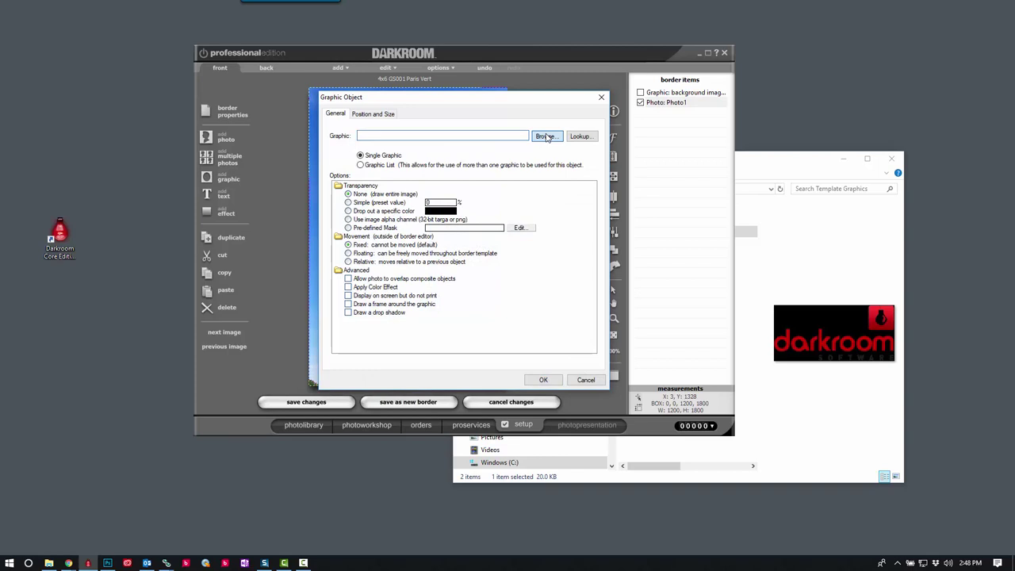
click(455, 205)
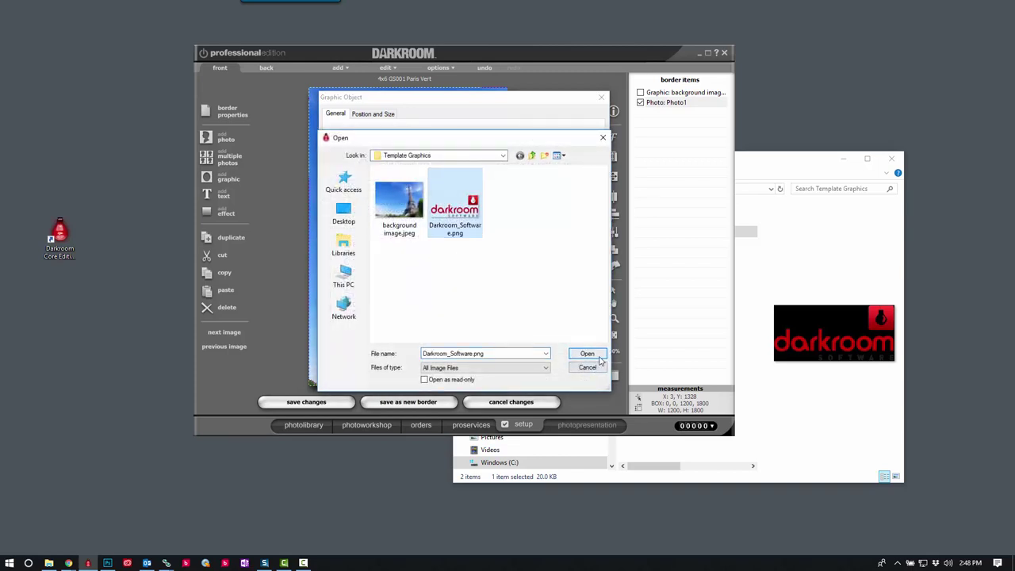
click(599, 357)
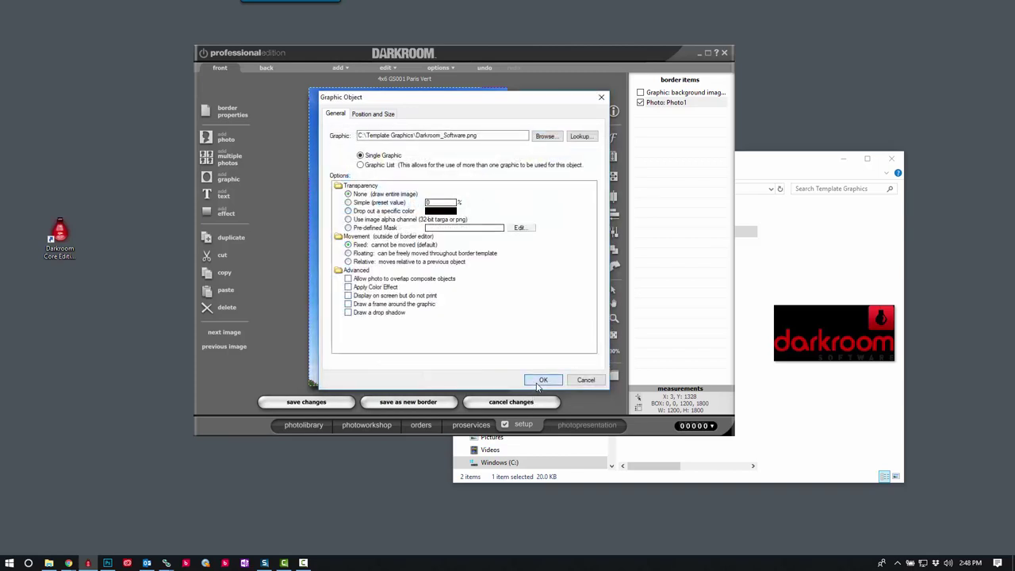
click(539, 379)
Move the logo to the bottom-left corner and shrink it to about 396 x 184.
drag(462, 227, 420, 325)
scroll(419, 323, down, 2)
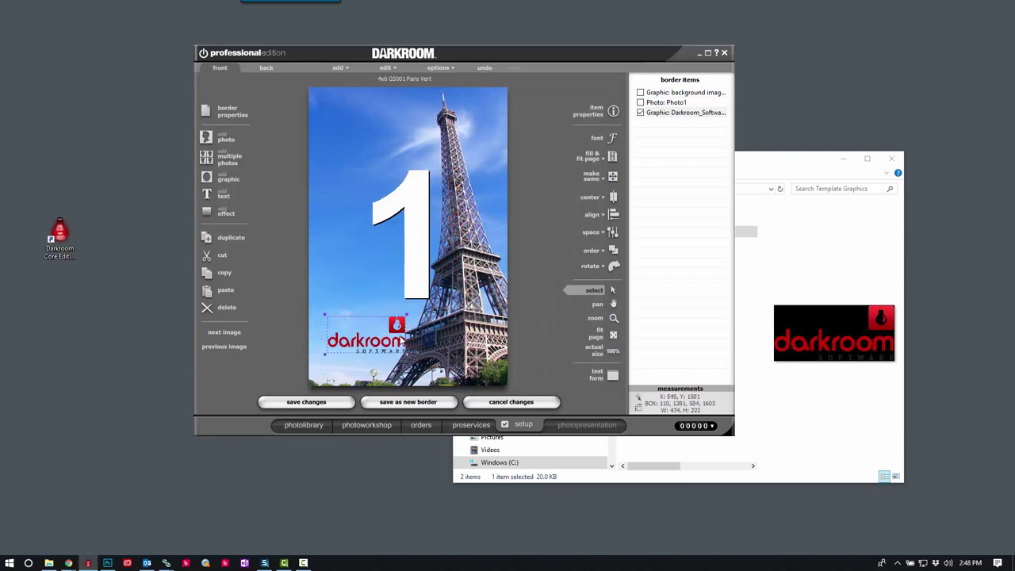
scroll(400, 333, up, 3)
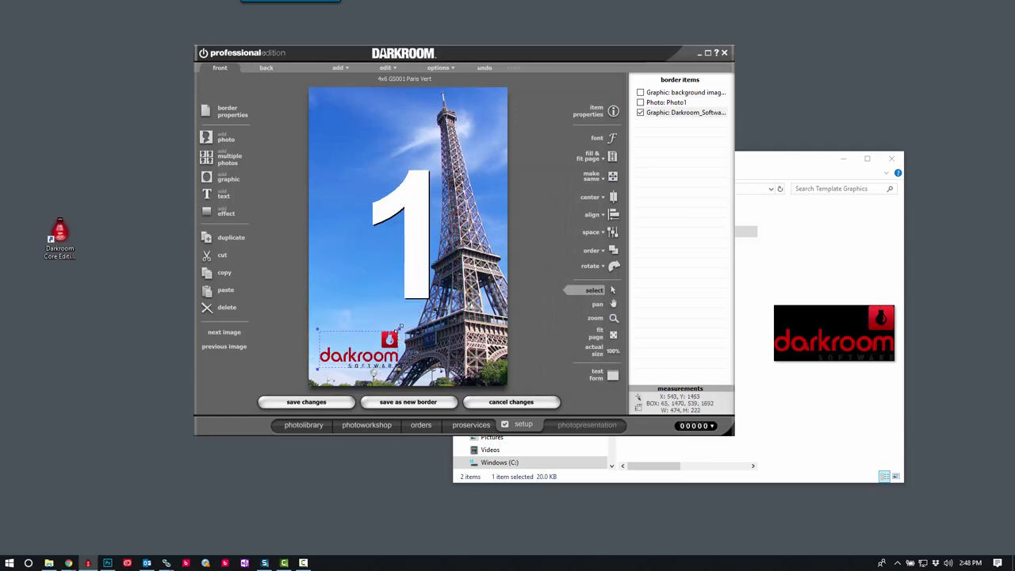
drag(412, 314, 373, 365)
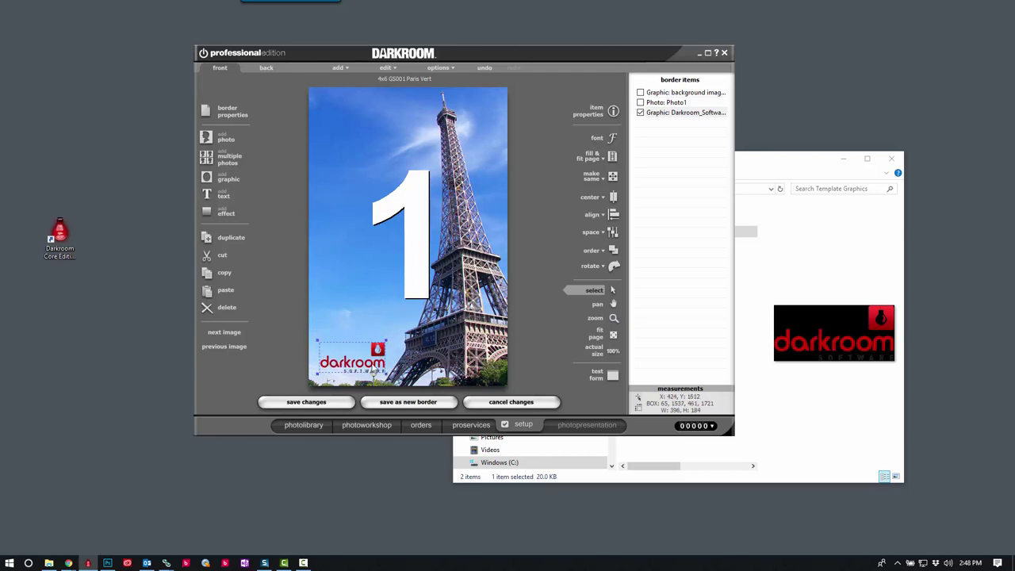
Save the design as a new border in Windows (X:)\Templates\Borders\Sample Borders\Green Screens.
click(409, 402)
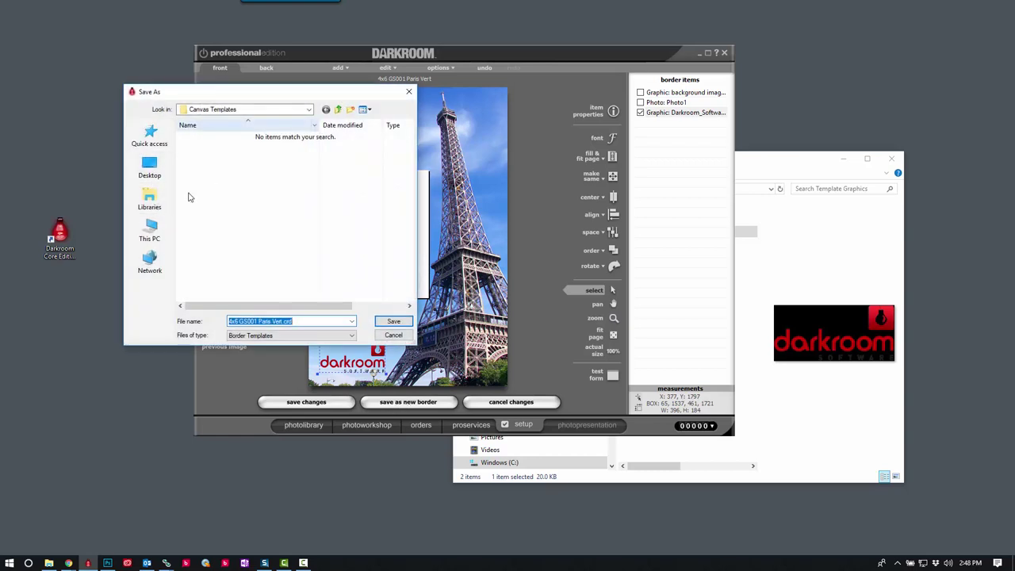
click(149, 227)
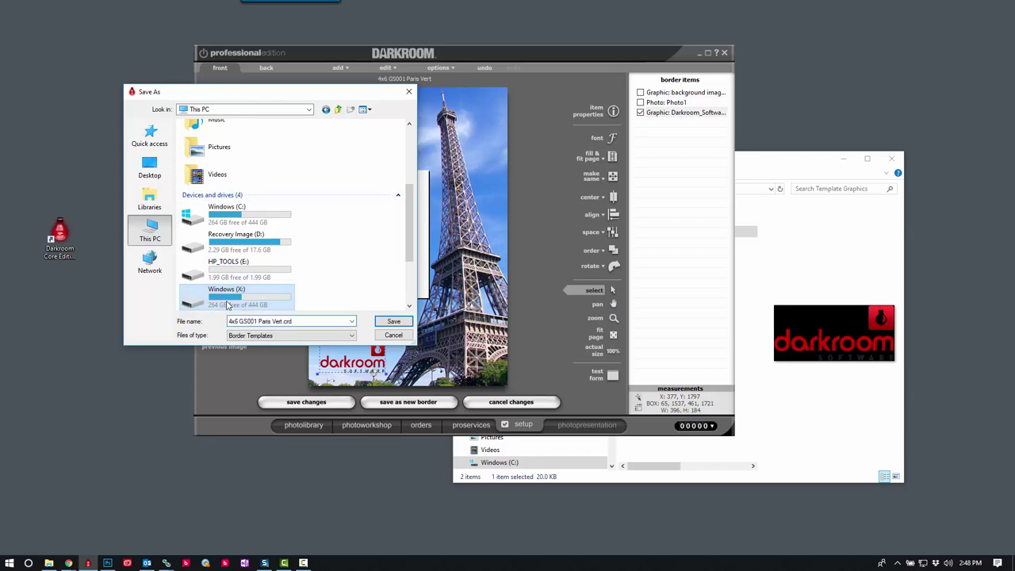
double_click(226, 300)
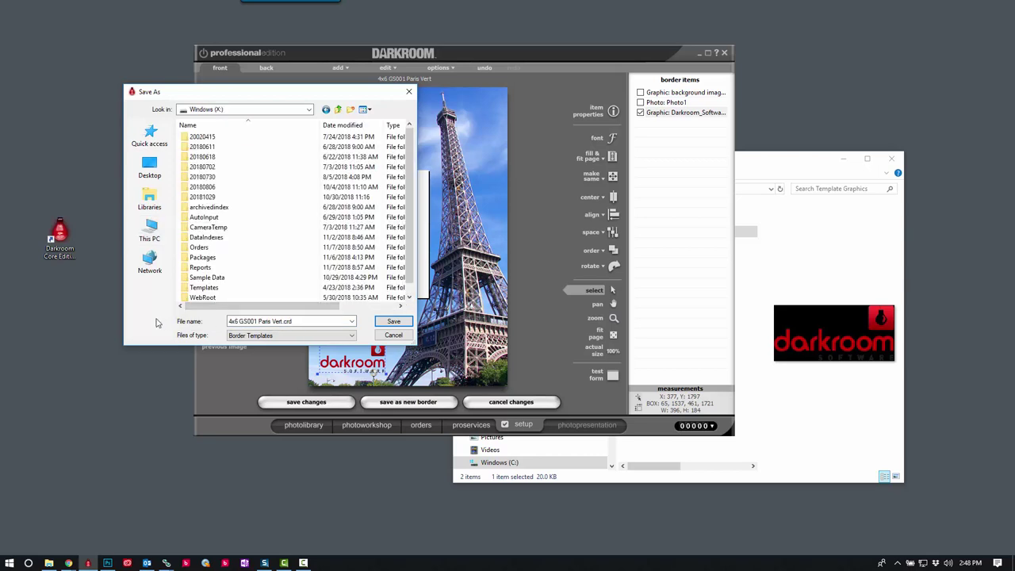
double_click(202, 288)
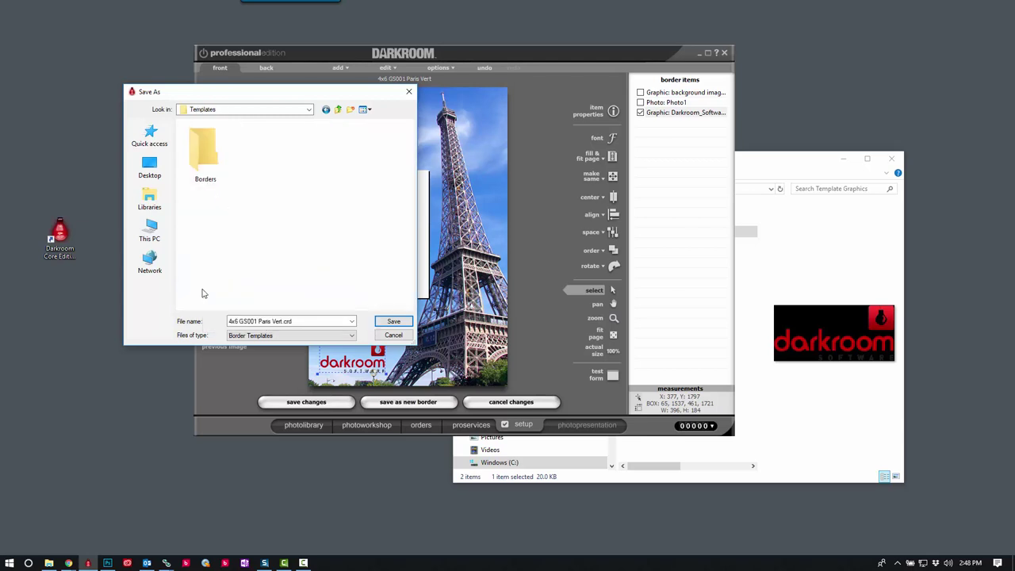
double_click(204, 159)
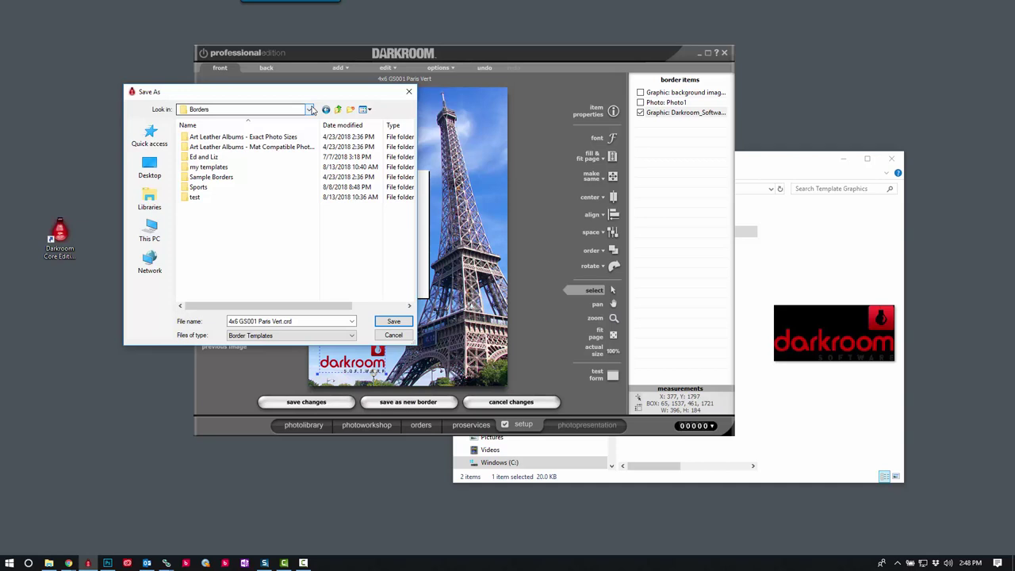
double_click(214, 178)
double_click(208, 177)
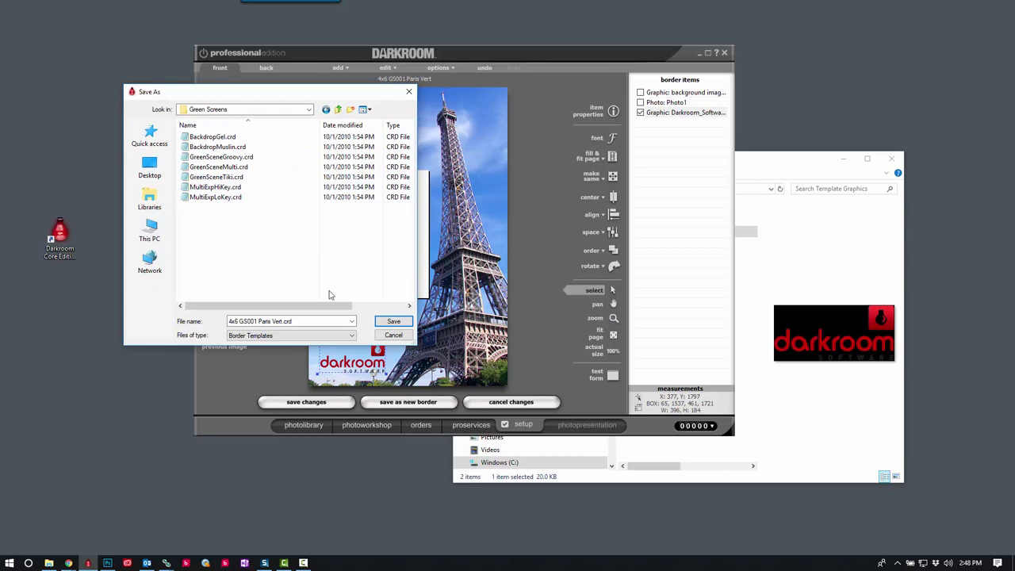
click(395, 324)
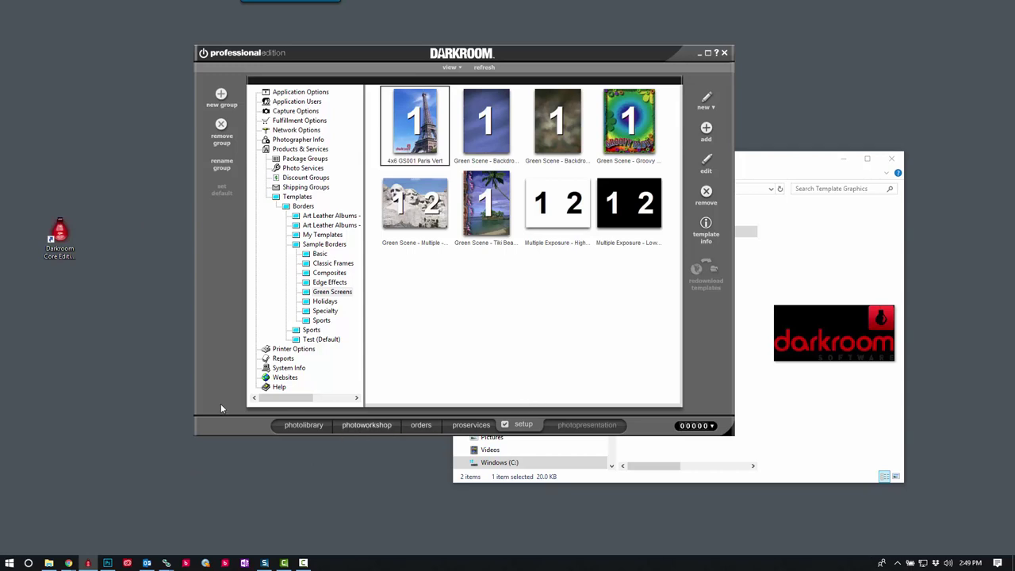
Apply 4x6 GS001 Paris Vert from the Sample Borders green screens tab to green1.jpg.
click(547, 204)
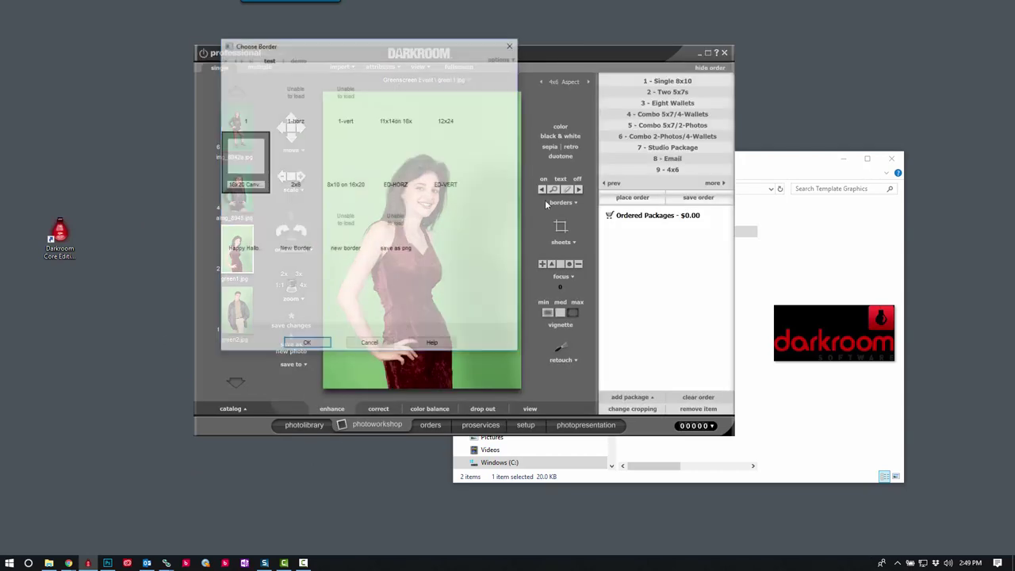
click(501, 58)
mouse_move(500, 71)
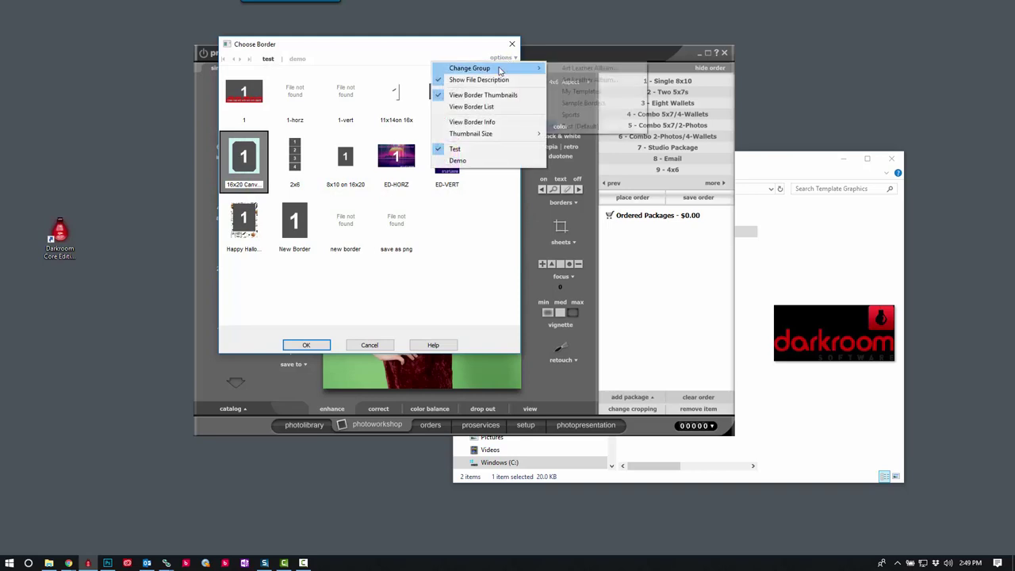
click(574, 104)
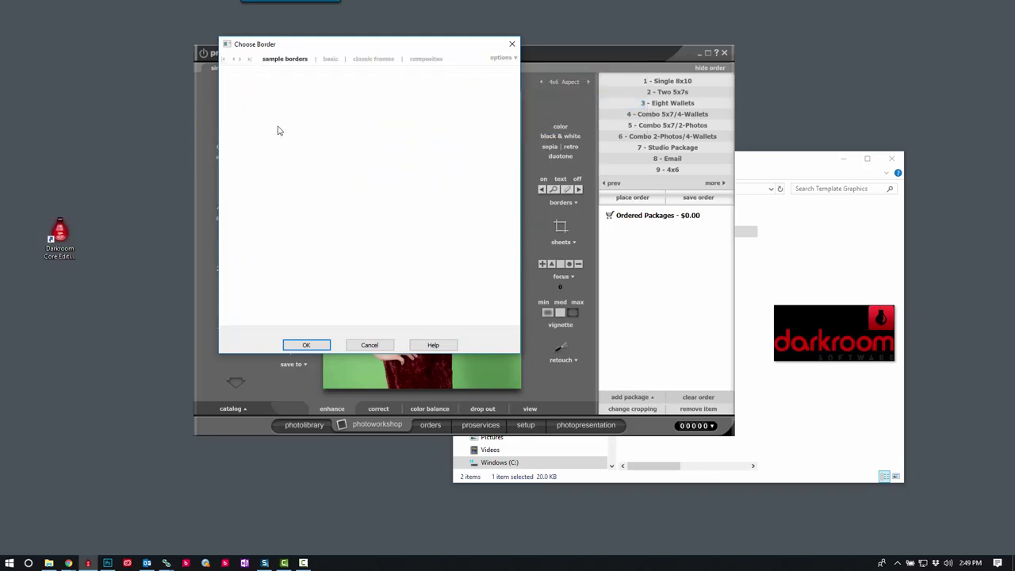
click(250, 60)
click(333, 59)
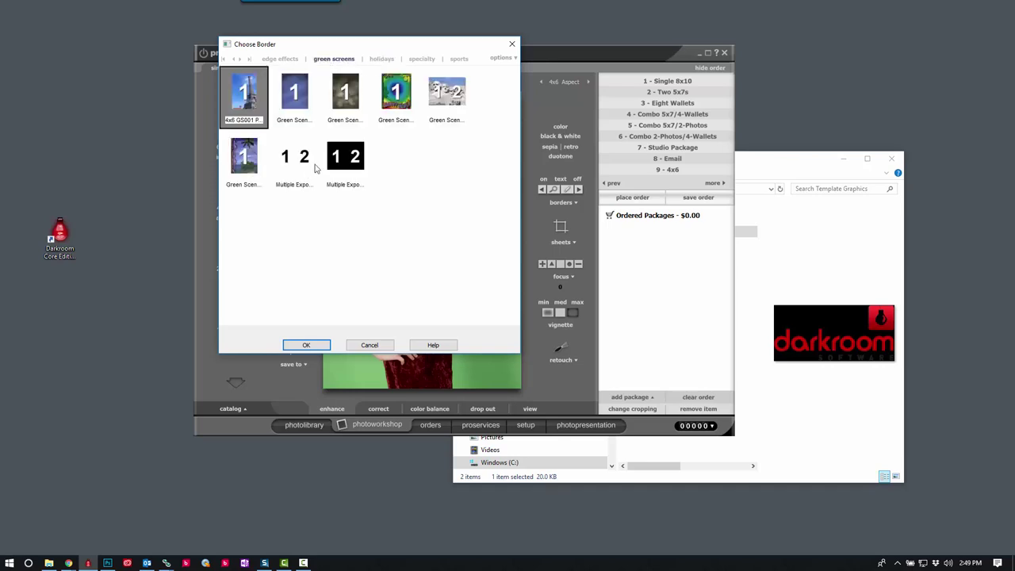
click(310, 344)
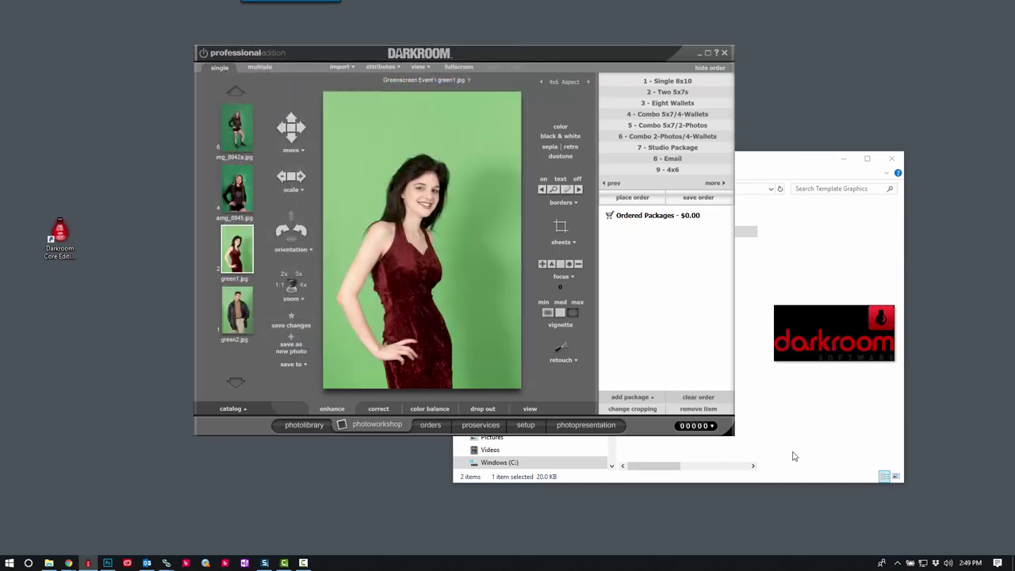